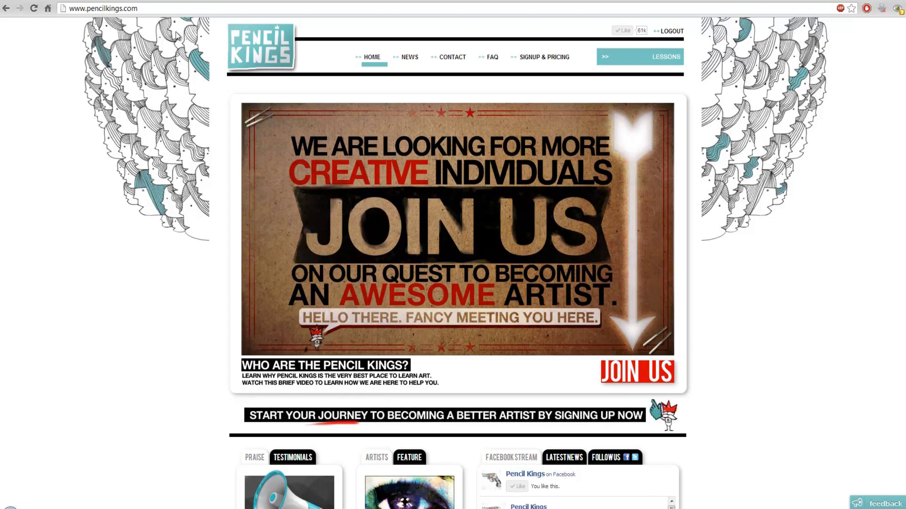
scroll(817, 163, "down", 3)
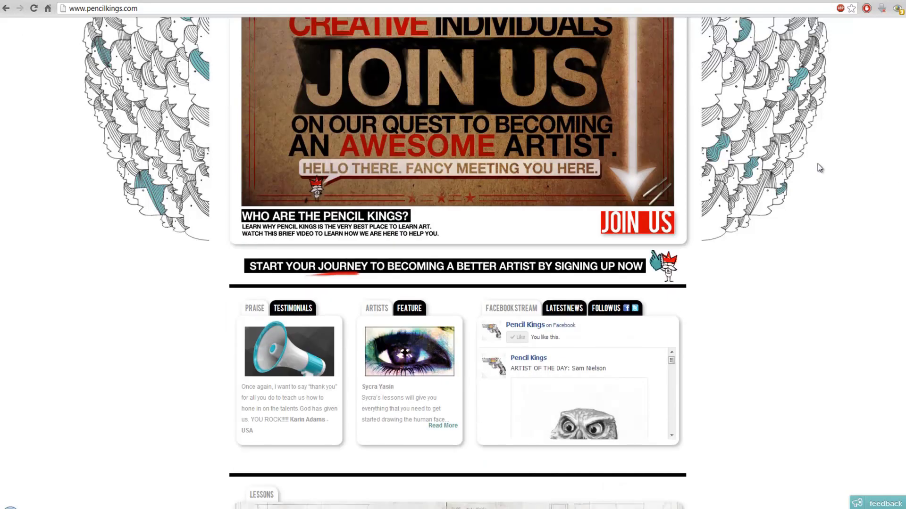
scroll(818, 164, "down", 3)
scroll(818, 163, "down", 3)
Open the Ultimate Guide to Photoshop course from the home page's pears-and-apple lesson thumbnail.
left_click(280, 430)
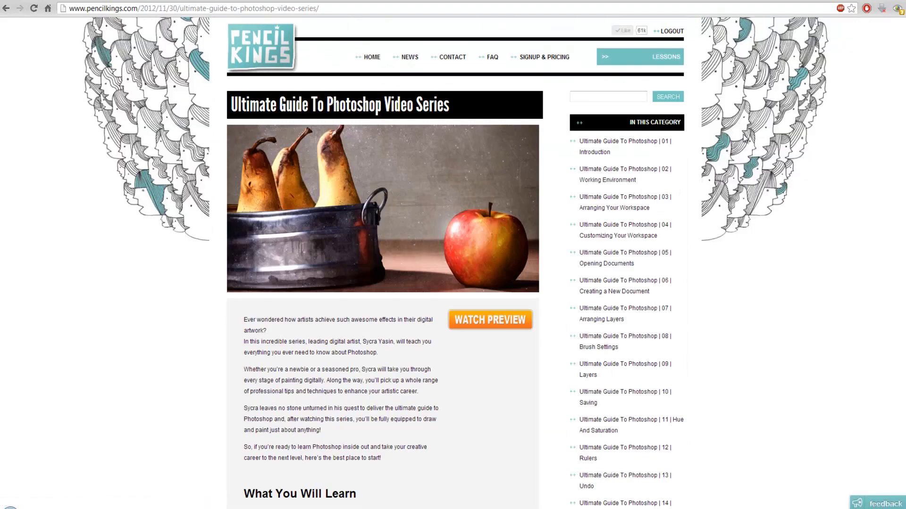
scroll(841, 144, "down", 1)
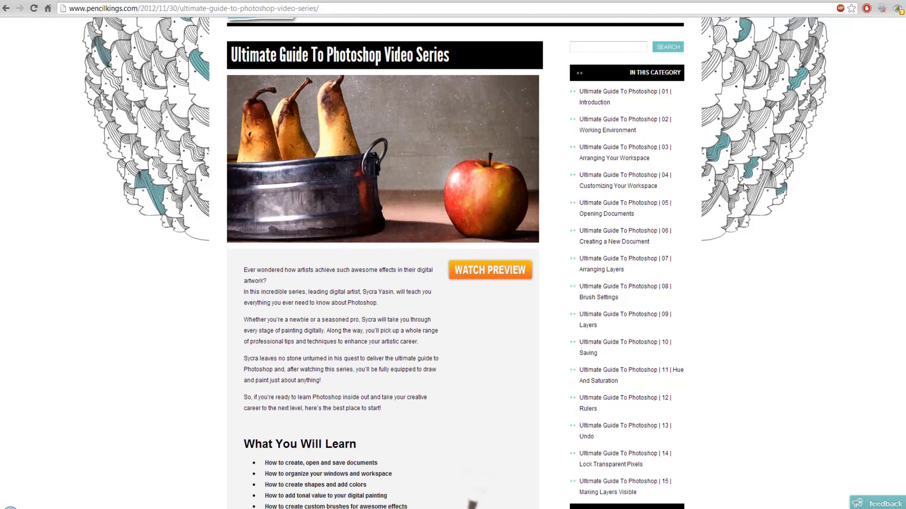
scroll(737, 186, "down", 2)
scroll(791, 192, "down", 2)
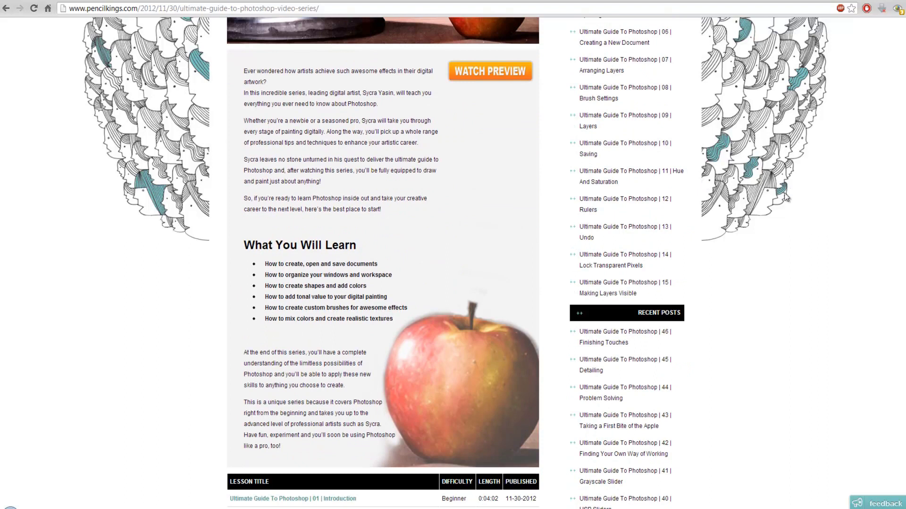
scroll(793, 206, "down", 3)
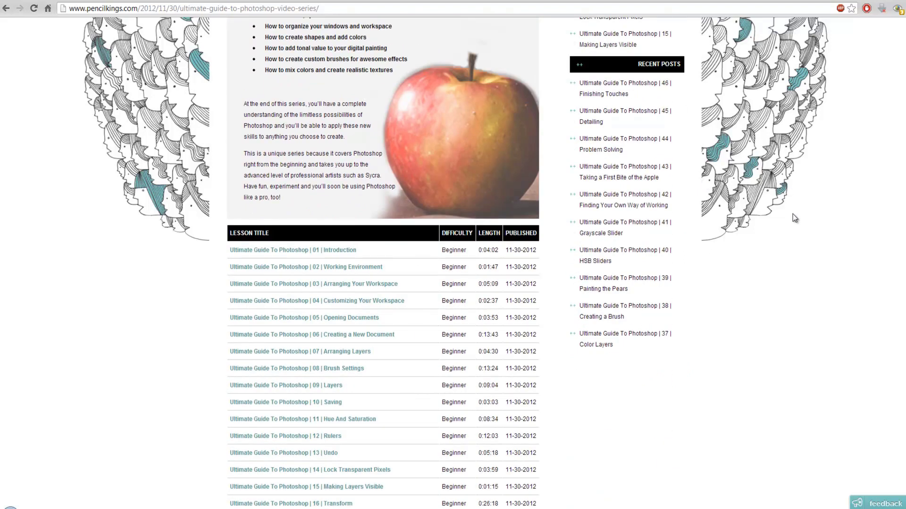
scroll(793, 214, "down", 2)
scroll(796, 216, "down", 2)
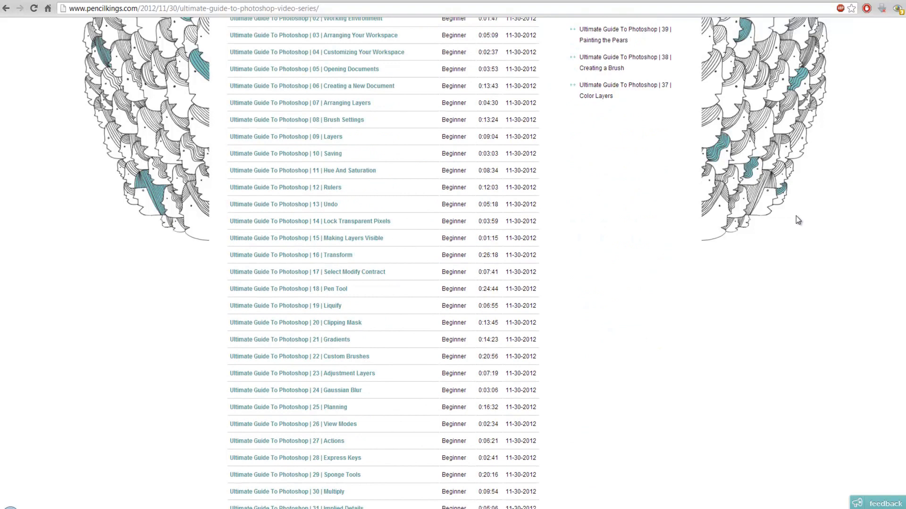
scroll(796, 216, "down", 1)
scroll(765, 219, "up", 3)
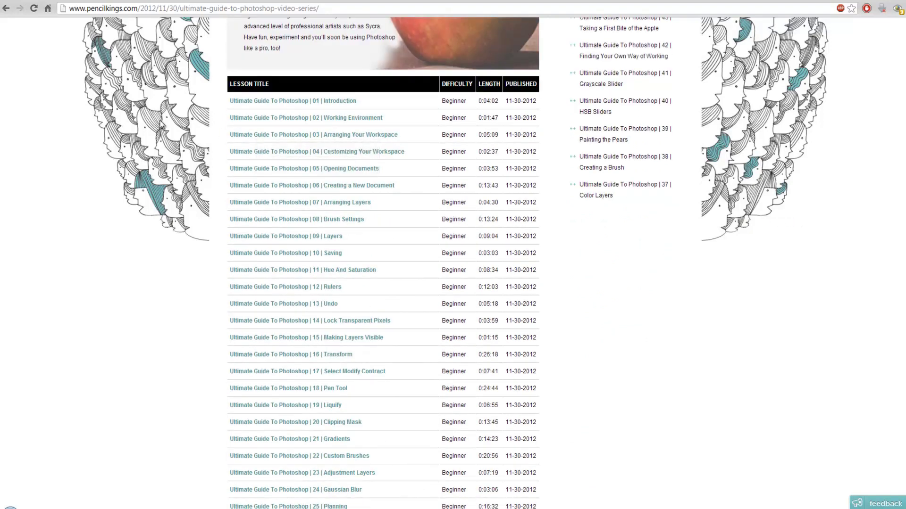
scroll(764, 219, "up", 2)
scroll(765, 220, "up", 2)
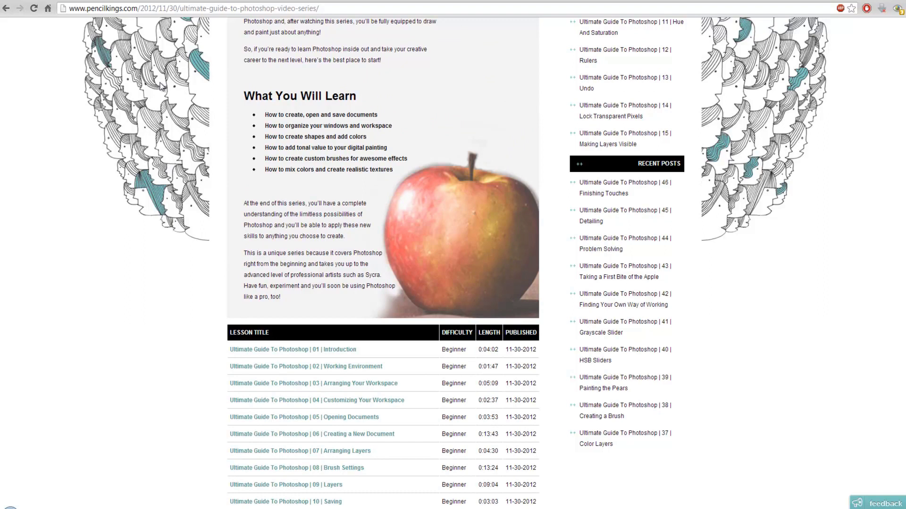
scroll(182, 138, "down", 2)
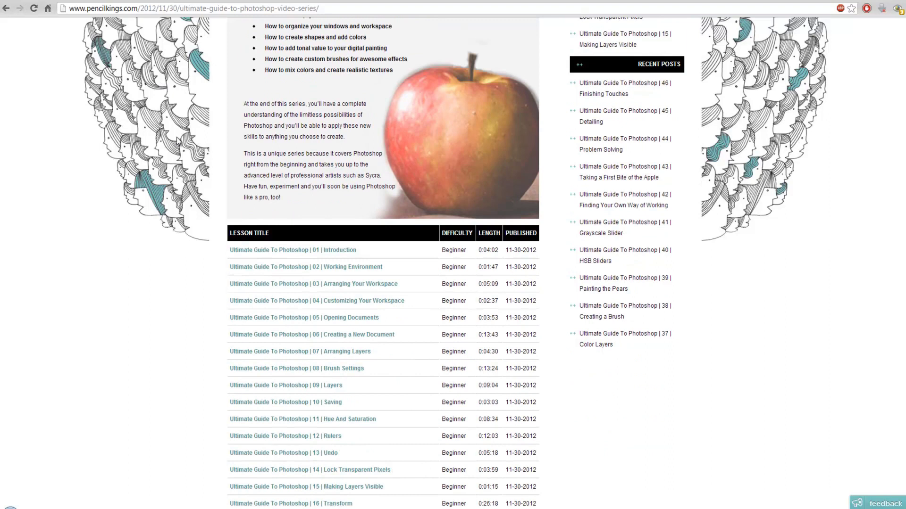
scroll(157, 148, "down", 2)
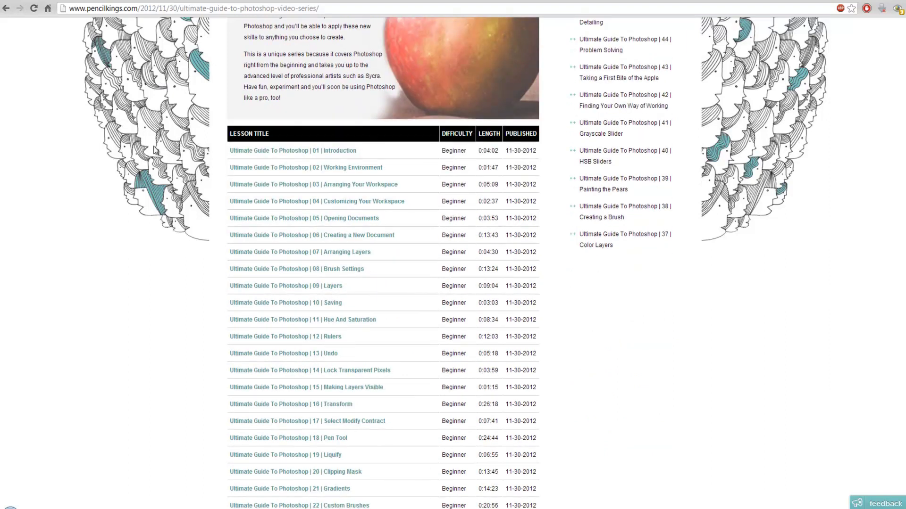
scroll(157, 148, "down", 3)
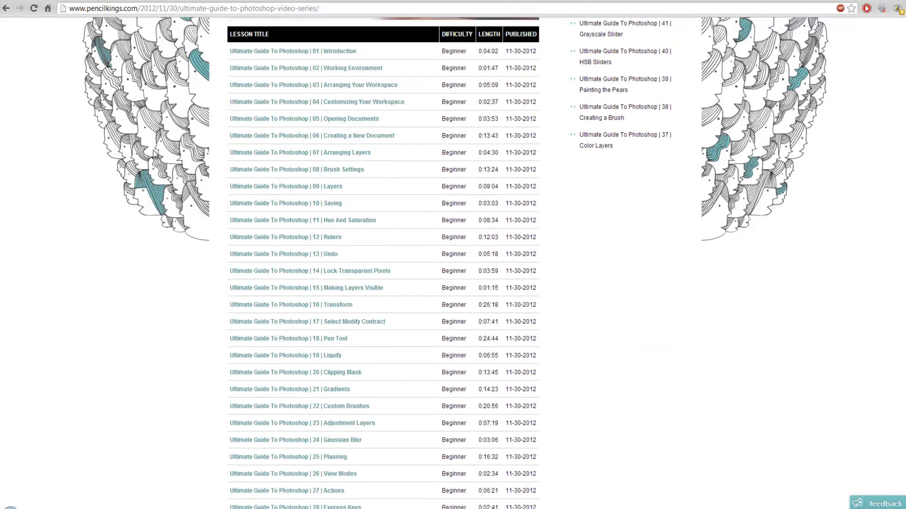
scroll(217, 154, "up", 2)
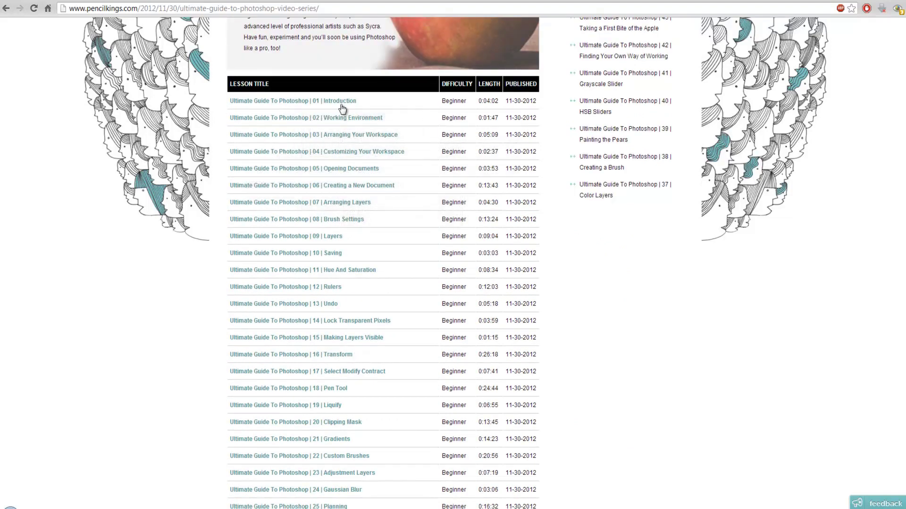
scroll(492, 113, "down", 2)
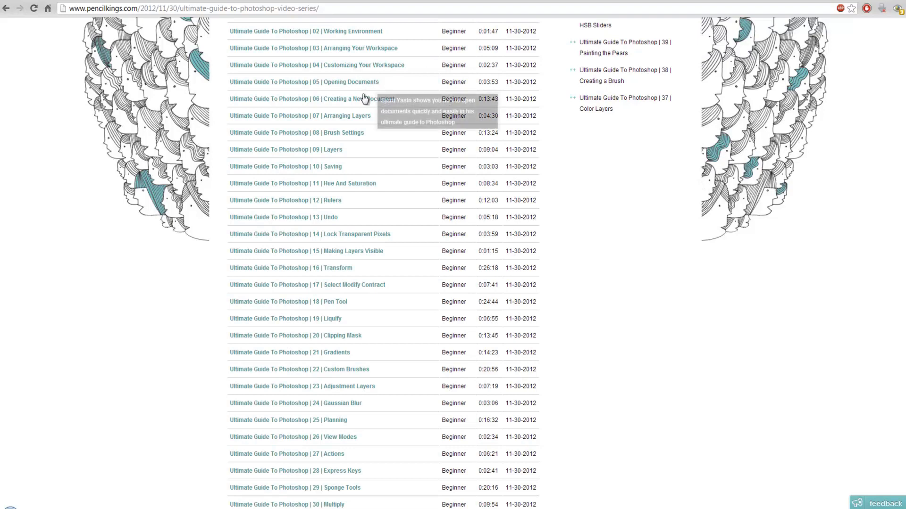
scroll(633, 207, "down", 1)
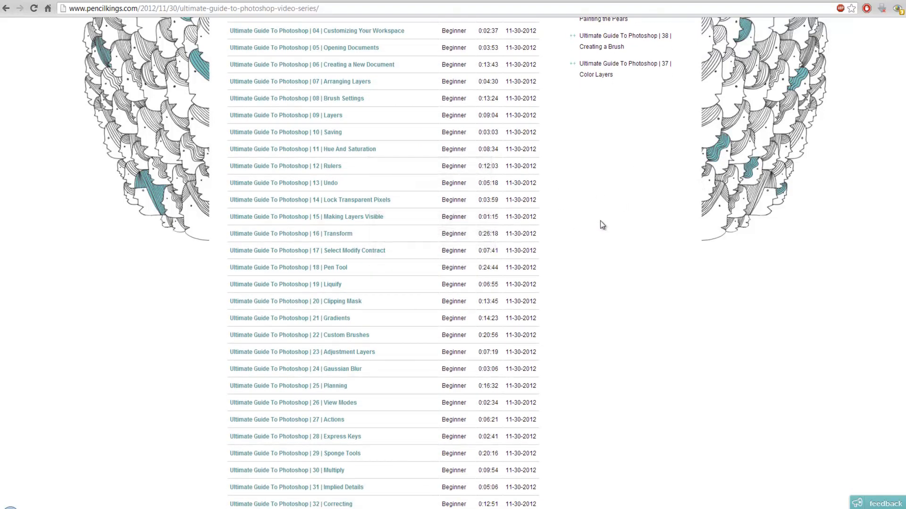
scroll(600, 221, "down", 1)
scroll(443, 203, "down", 2)
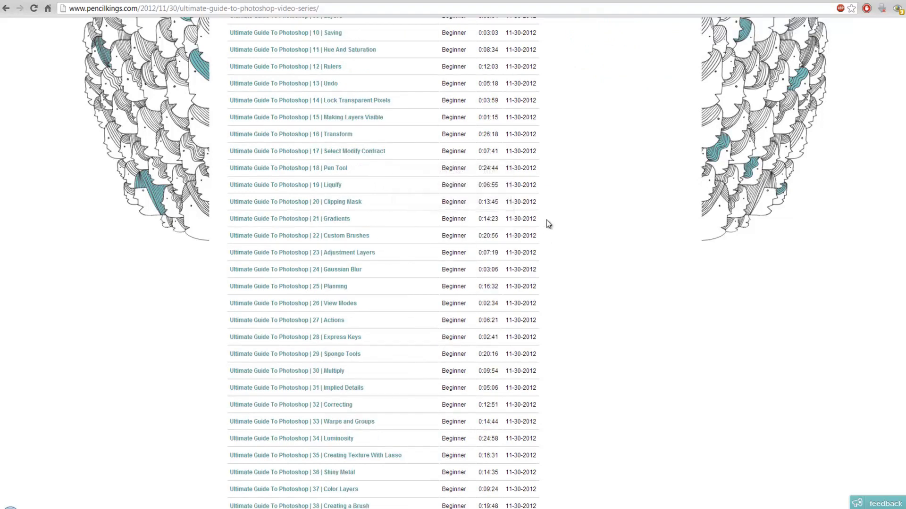
scroll(546, 220, "down", 1)
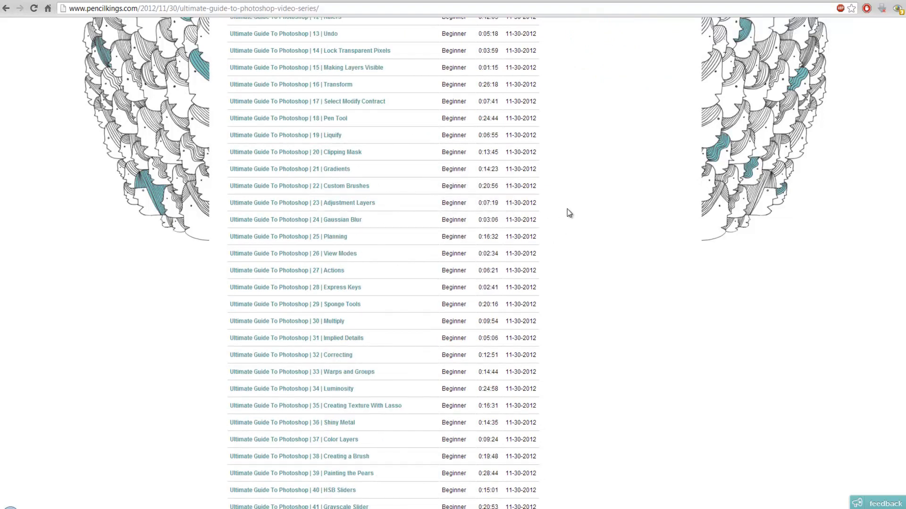
scroll(567, 209, "down", 1)
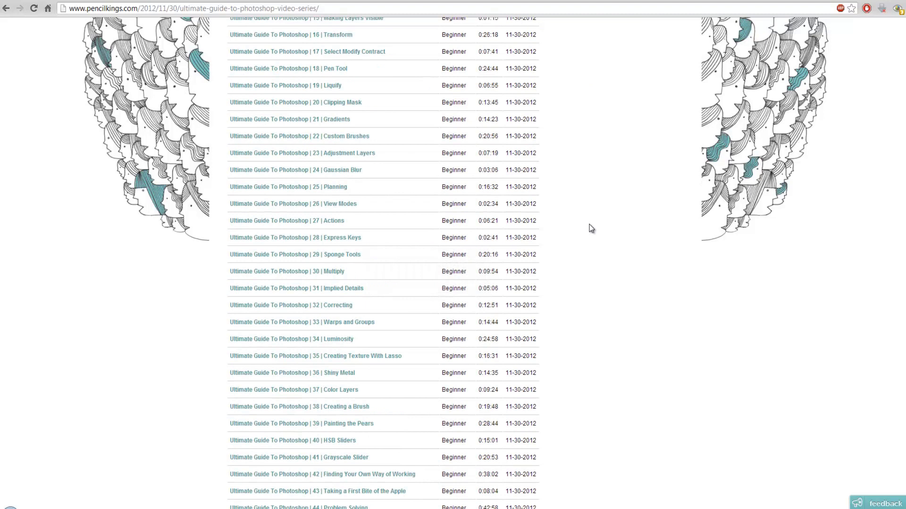
scroll(590, 225, "down", 2)
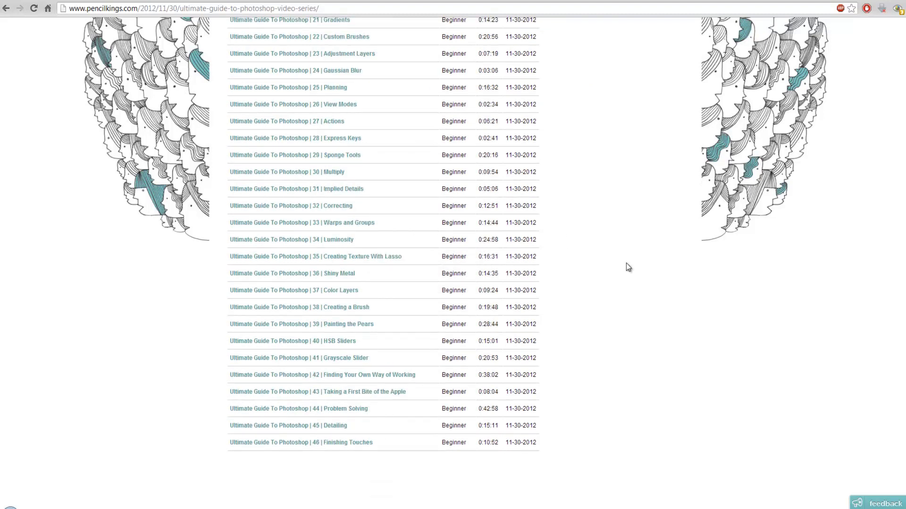
scroll(626, 263, "up", 5)
scroll(626, 264, "up", 5)
scroll(630, 279, "up", 3)
scroll(631, 279, "up", 3)
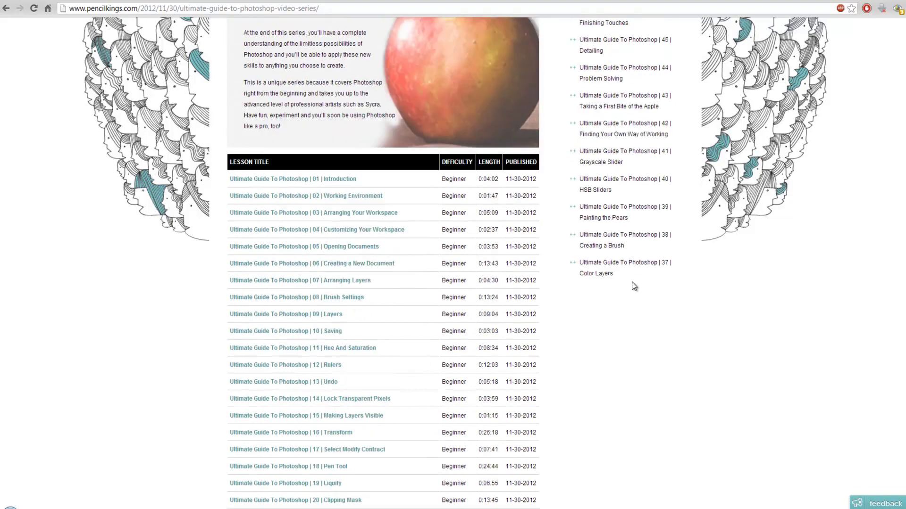
scroll(634, 286, "up", 5)
scroll(757, 279, "up", 5)
scroll(758, 280, "up", 3)
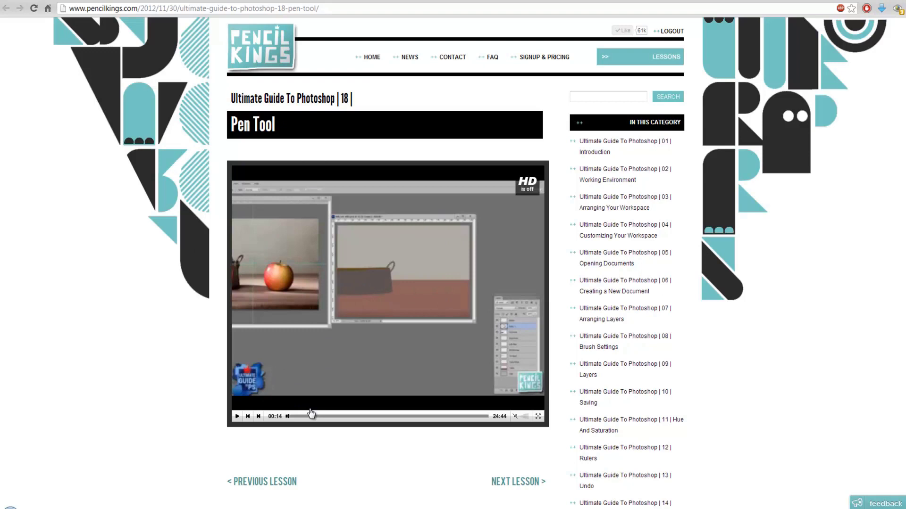
Scrub the Pen Tool lesson video ahead to 02:50, about 08:35 and about 14:50.
left_click(312, 416)
left_click(324, 417)
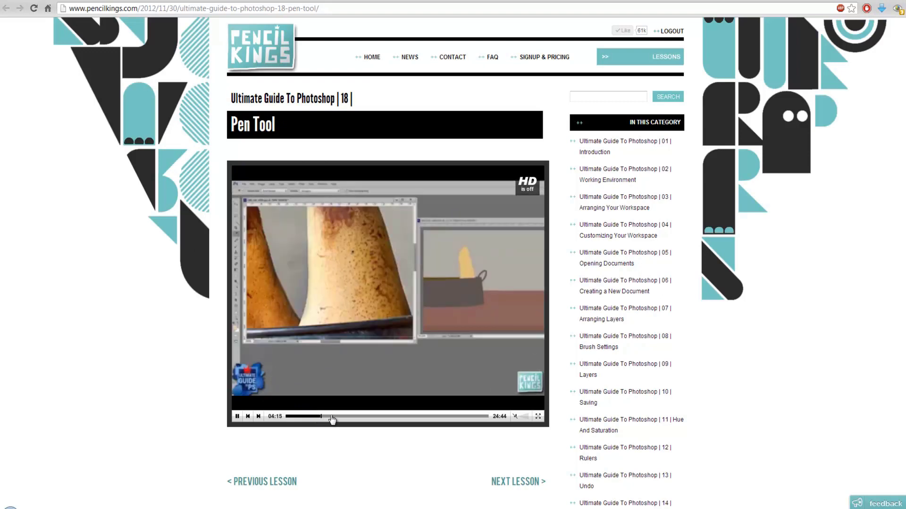
left_click(356, 417)
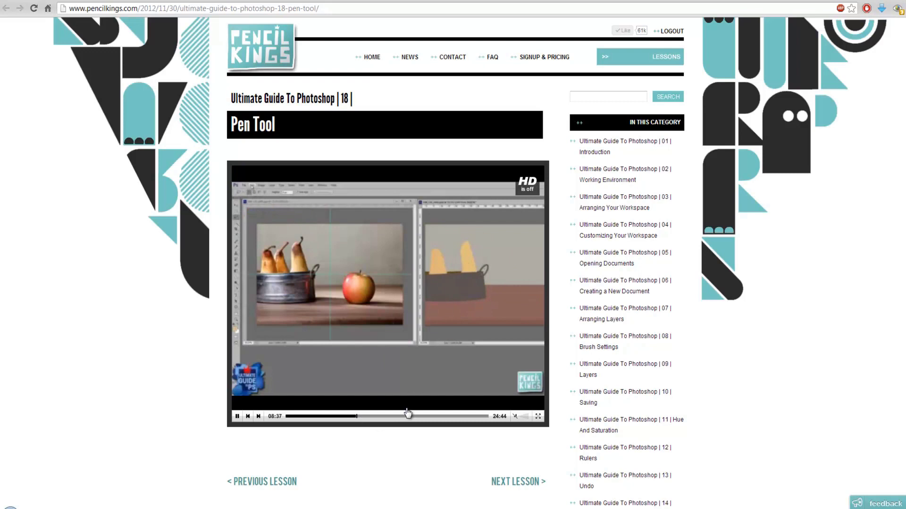
left_click(409, 417)
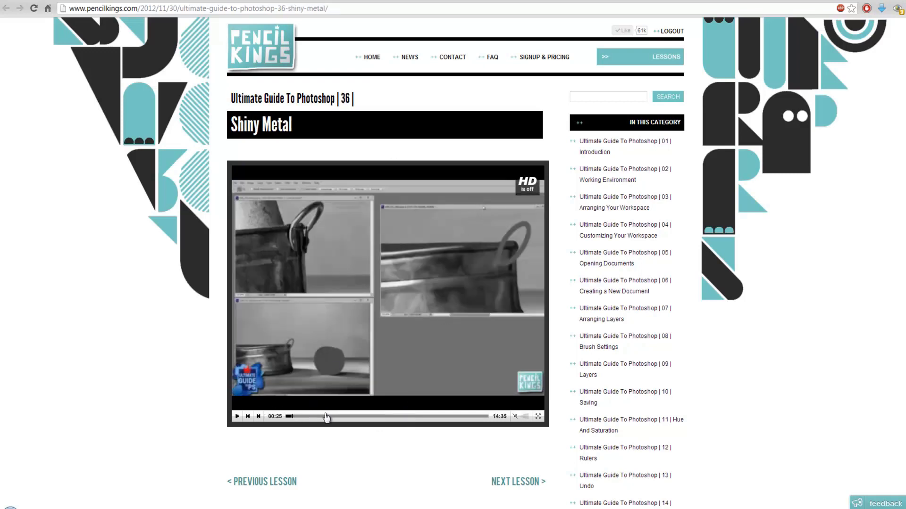
Scrub the Shiny Metal lesson video ahead to 03:00 and then about 07:45.
left_click(330, 417)
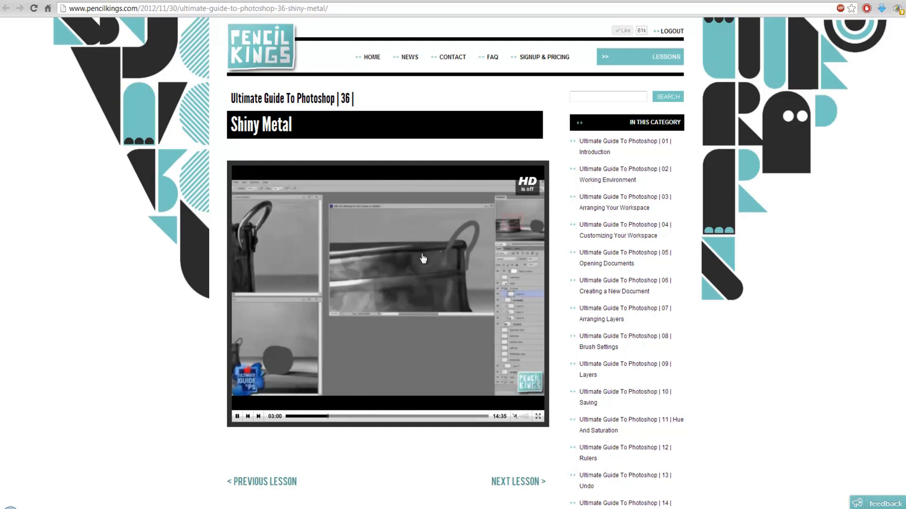
left_click(396, 418)
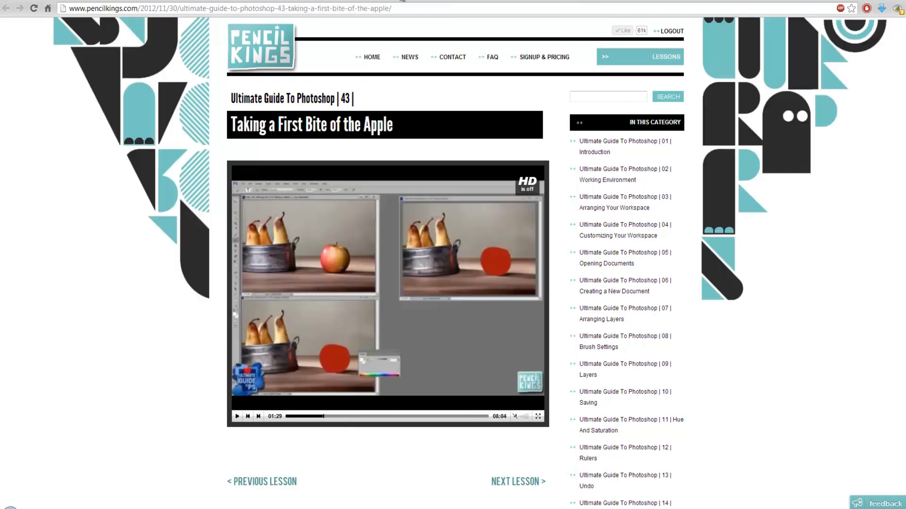
Skip the apple lesson video ahead to about 02:40 and pause it.
left_click(353, 416)
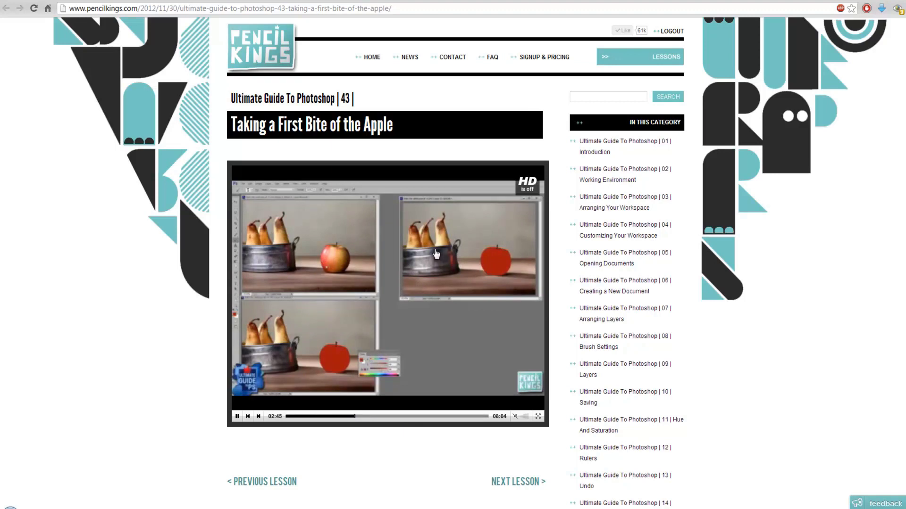
left_click(237, 417)
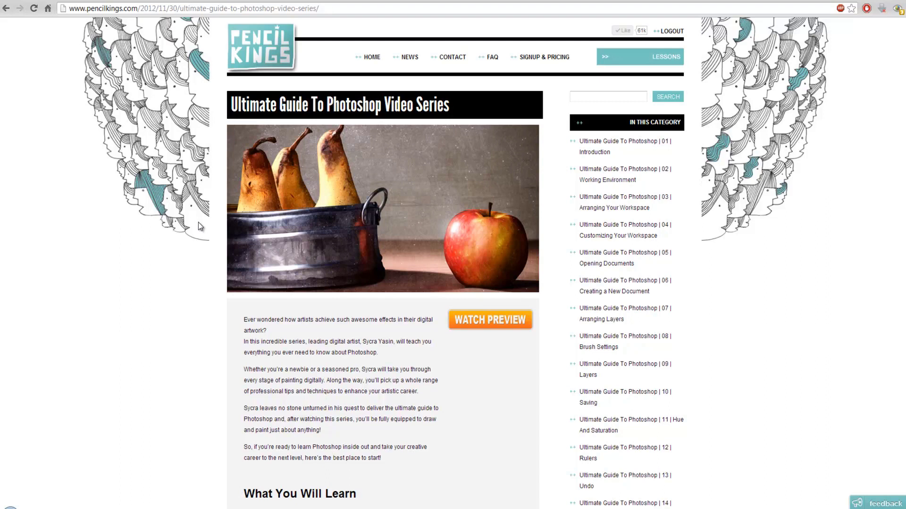
scroll(199, 222, "down", 6)
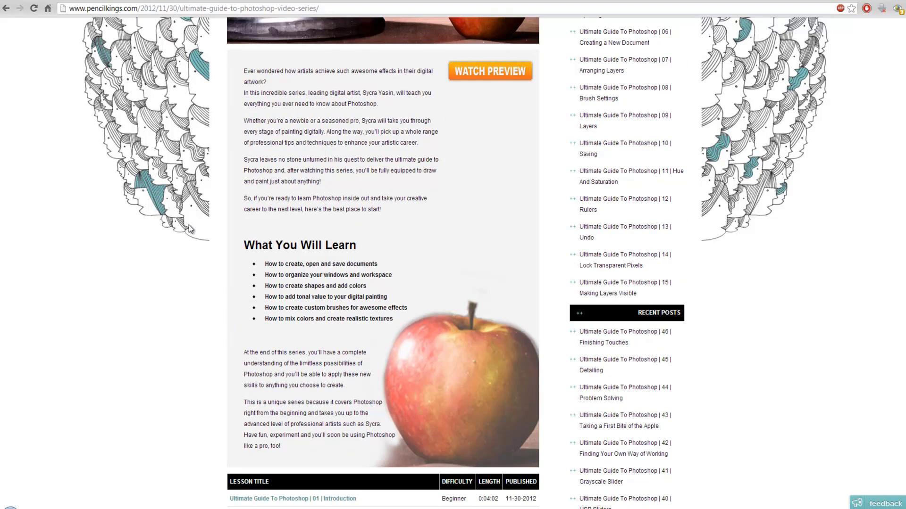
scroll(283, 265, "up", 3)
scroll(283, 265, "up", 5)
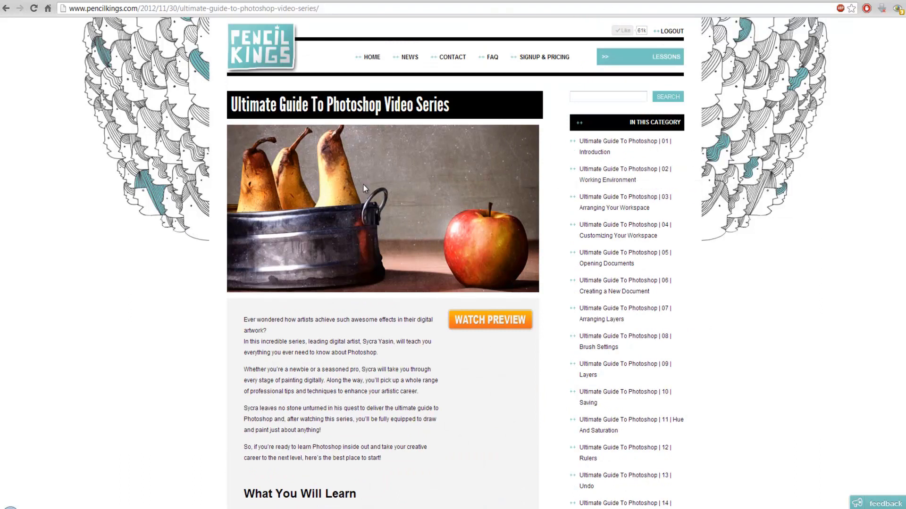
scroll(407, 230, "down", 5)
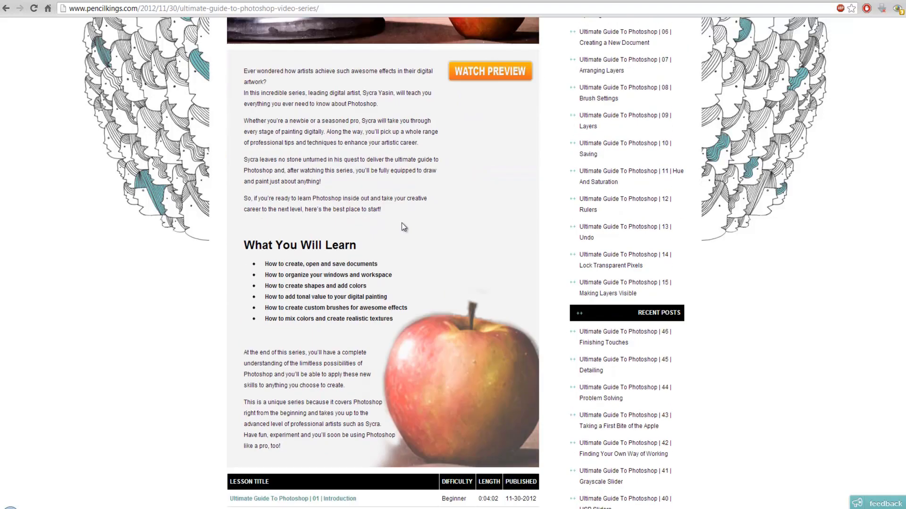
scroll(403, 219, "down", 4)
scroll(401, 216, "down", 2)
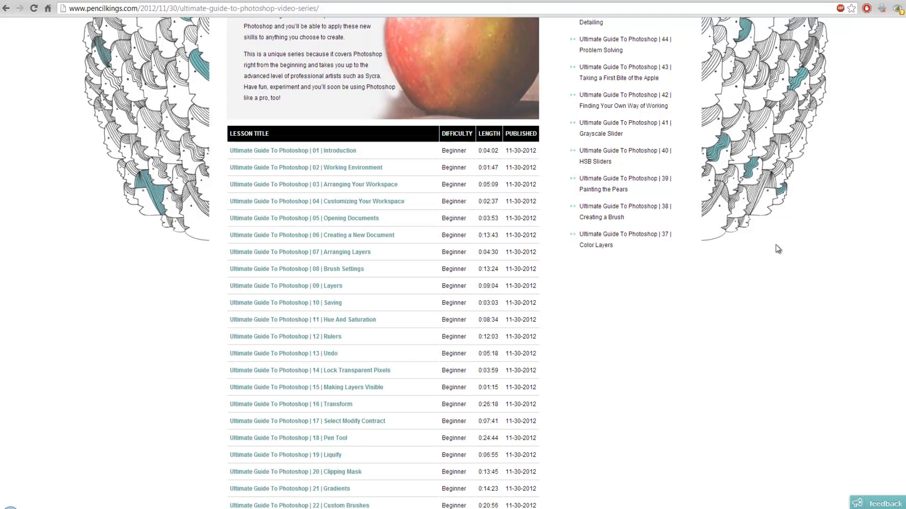
scroll(319, 213, "down", 5)
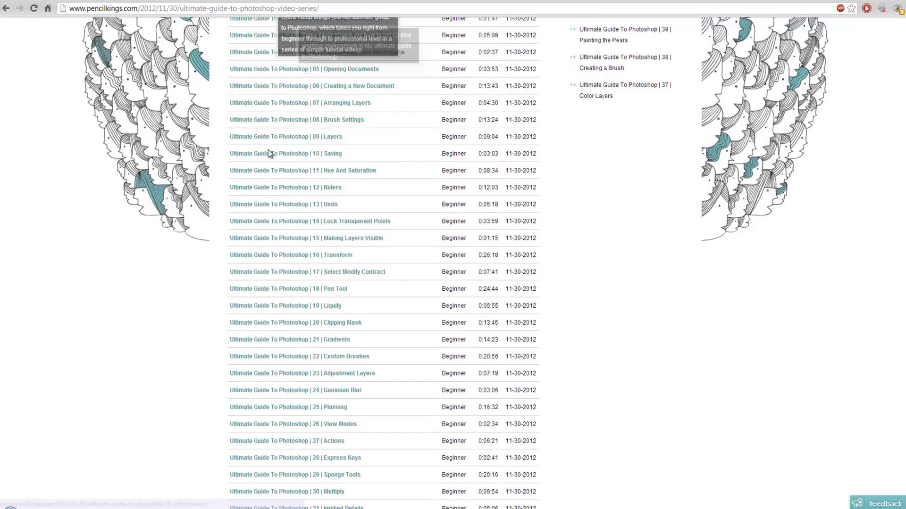
scroll(283, 213, "down", 3)
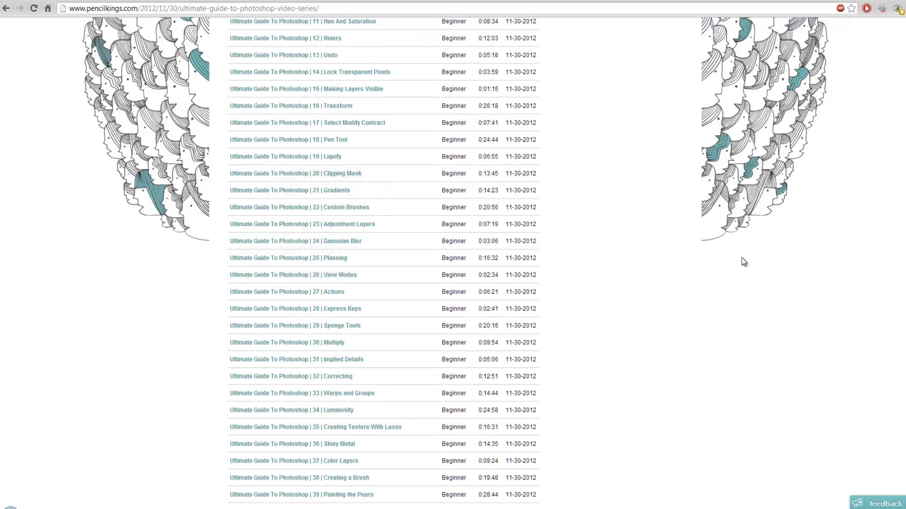
scroll(728, 237, "down", 3)
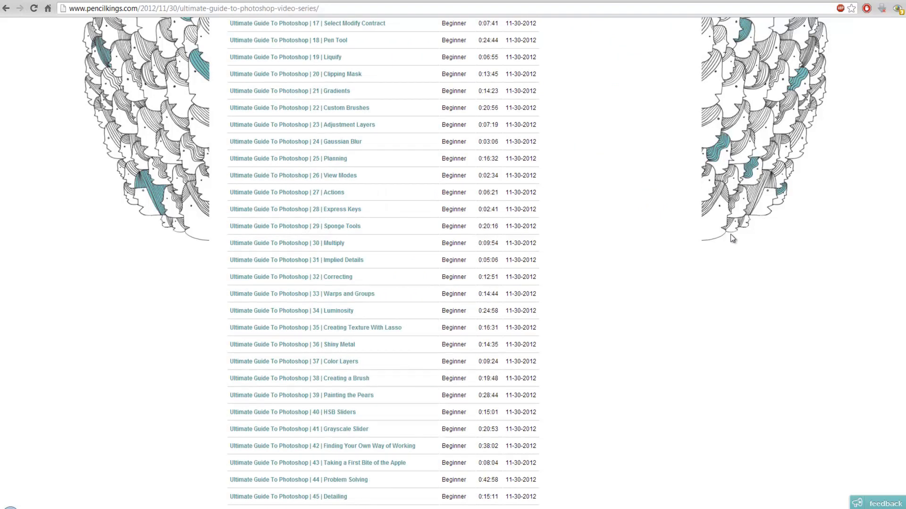
scroll(729, 237, "up", 8)
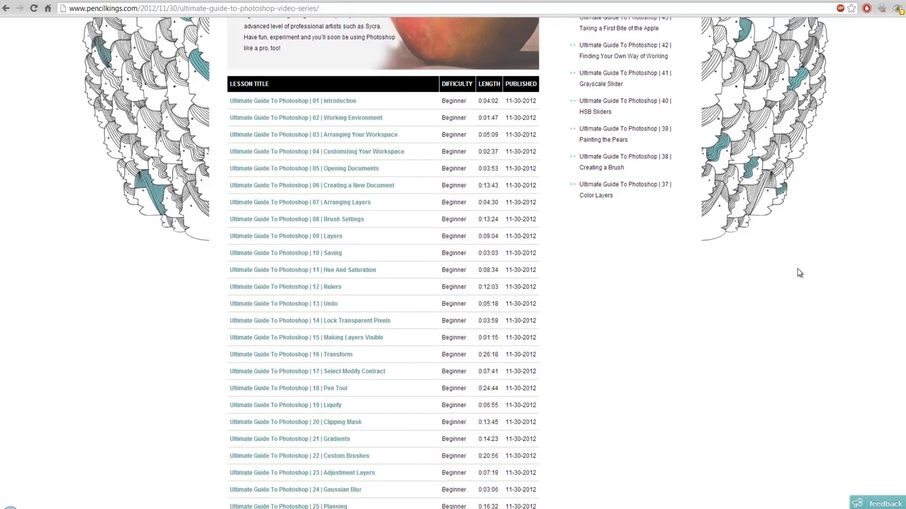